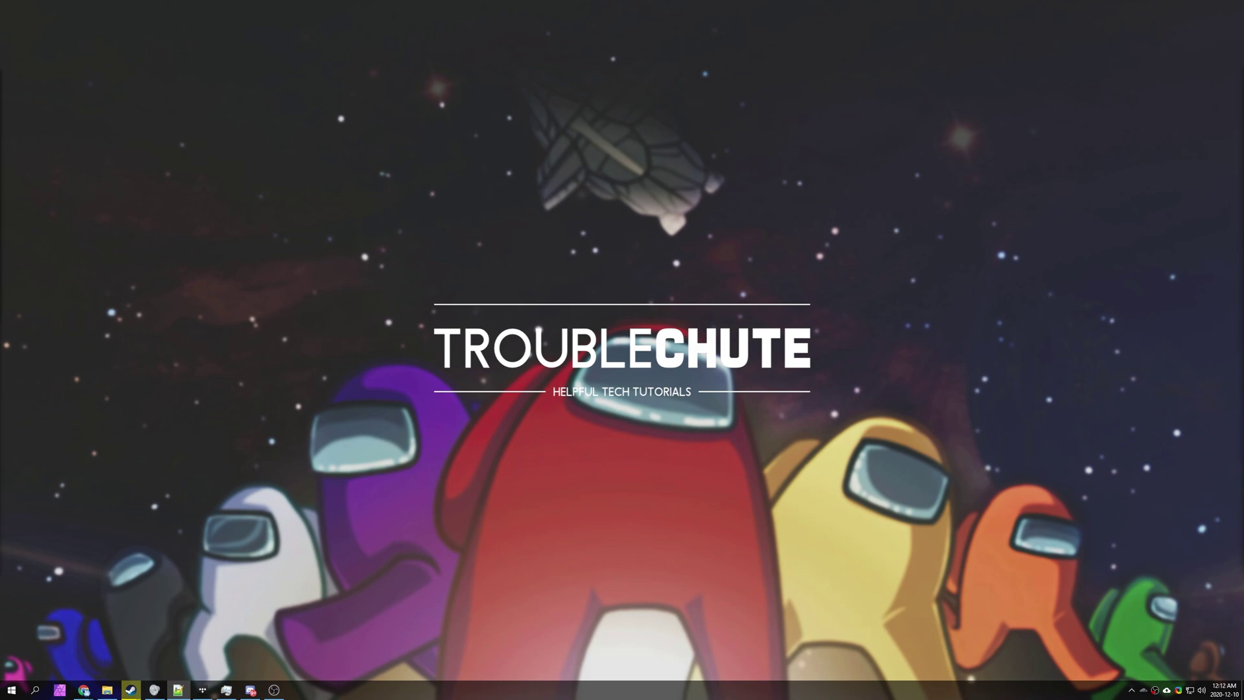
Copy the hosted server address 54.193.94.35:9736 from the CrewLink-server README and bring up CrewLink
{"action": "scroll", "coordinate": [1202, 279], "scroll_direction": "down", "scroll_amount": 10}
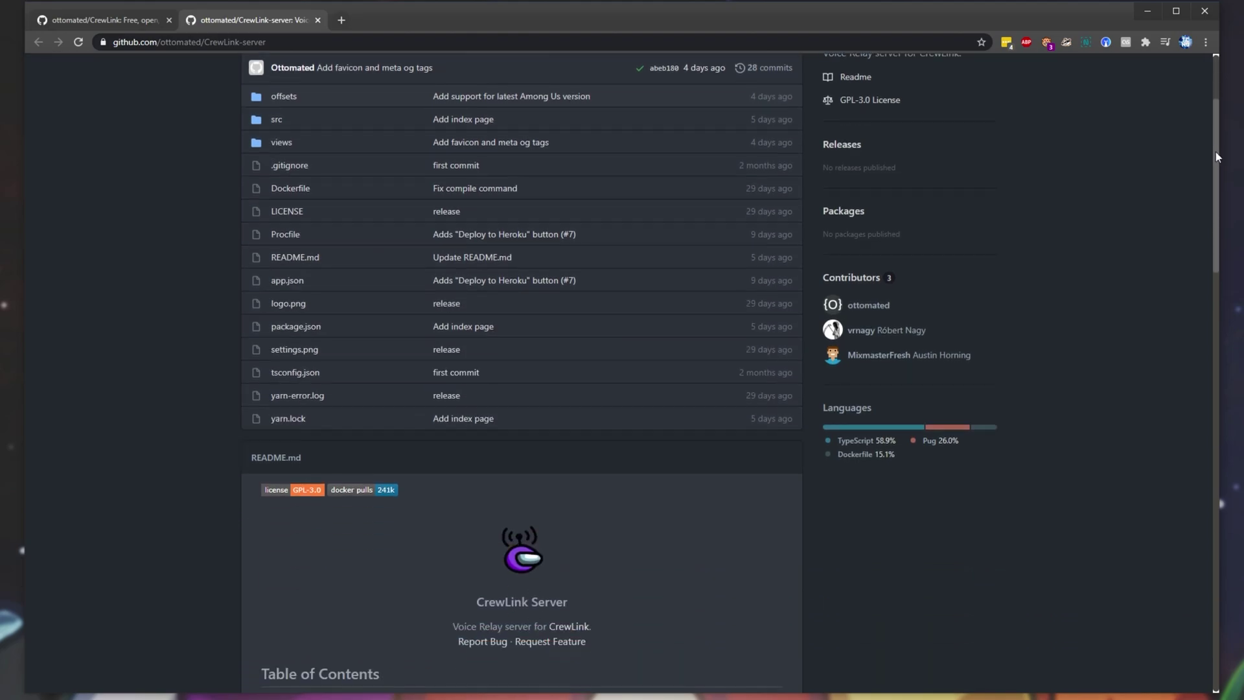
{"action": "scroll", "coordinate": [1204, 283], "scroll_direction": "down", "scroll_amount": 2}
{"action": "double_click", "coordinate": [318, 321]}
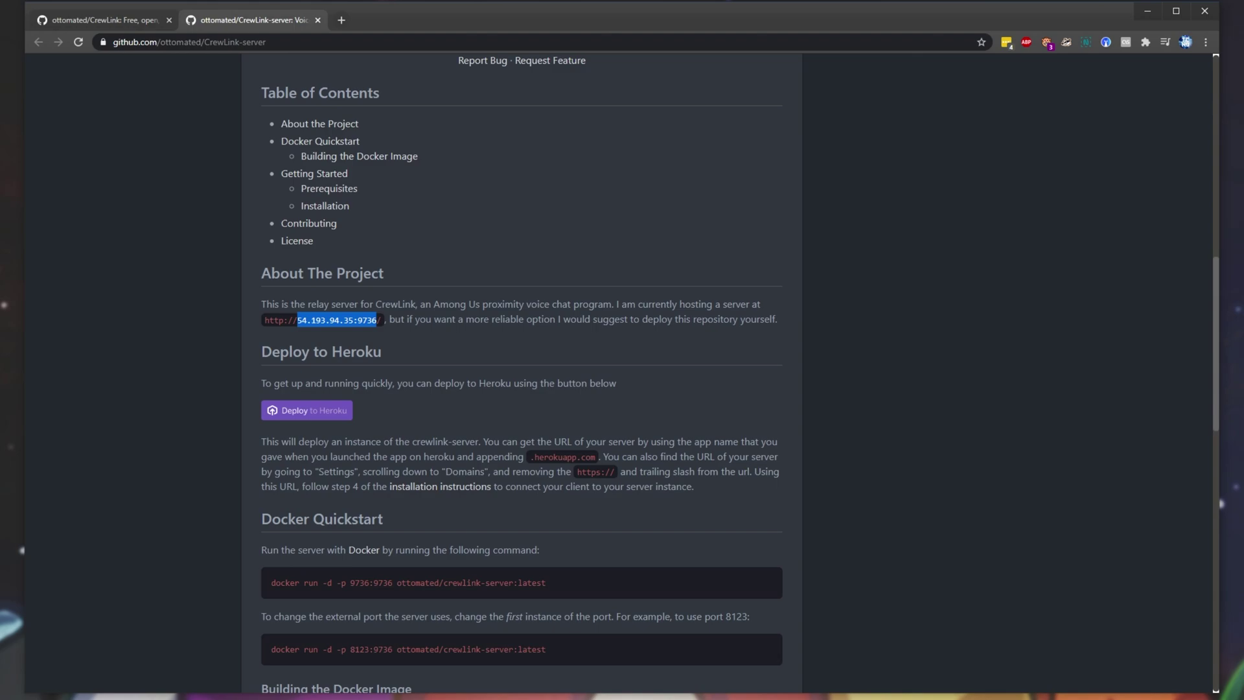
{"action": "key", "text": "alt+Tab"}
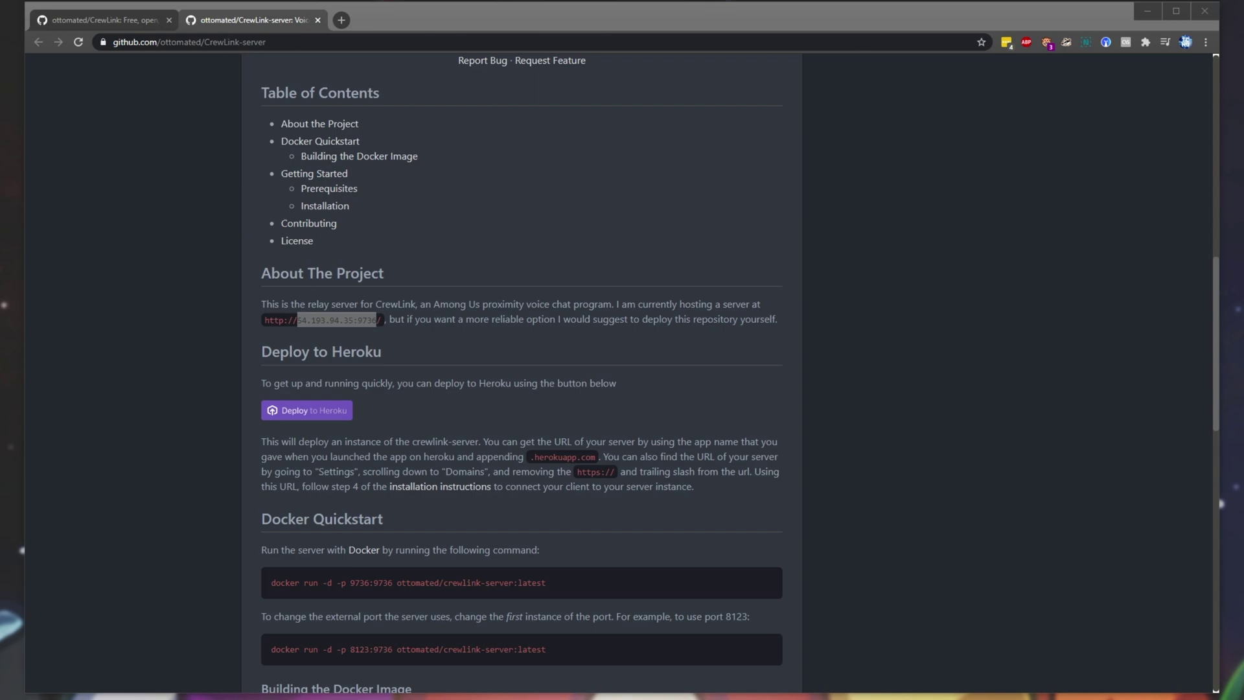
{"action": "mouse_move", "coordinate": [1216, 281]}
{"action": "left_mouse_down"}
{"action": "mouse_move", "coordinate": [1207, 90]}
{"action": "mouse_move", "coordinate": [1207, 547]}
{"action": "mouse_move", "coordinate": [1210, 197]}
{"action": "mouse_move", "coordinate": [1241, 167]}
{"action": "left_mouse_up"}
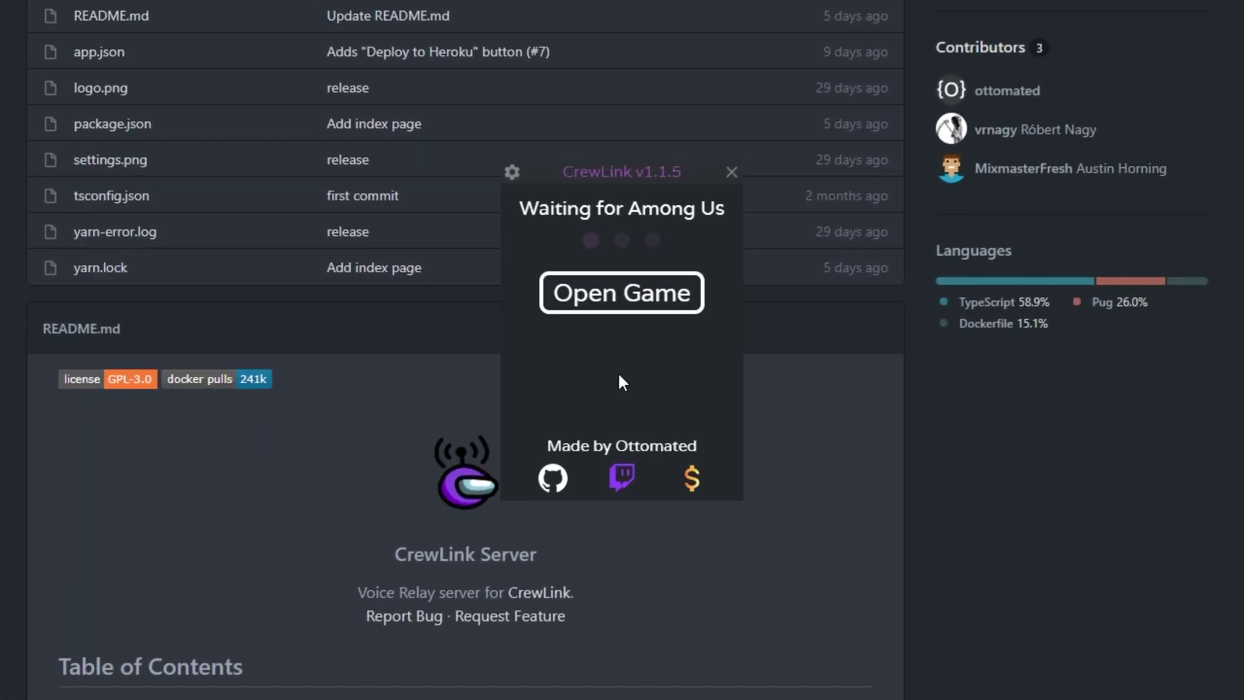
Open CrewLink settings and select the existing Voice Server URL
{"action": "left_click", "coordinate": [512, 173]}
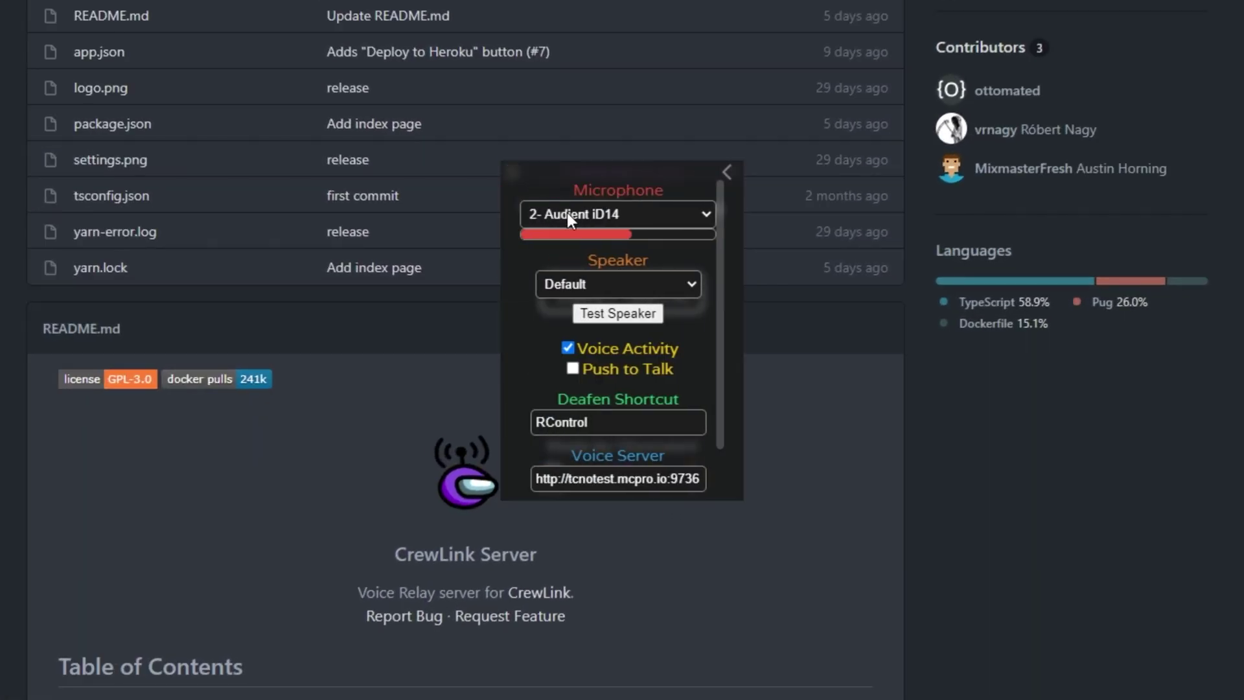
{"action": "left_click_drag", "start_coordinate": [723, 232], "coordinate": [717, 285]}
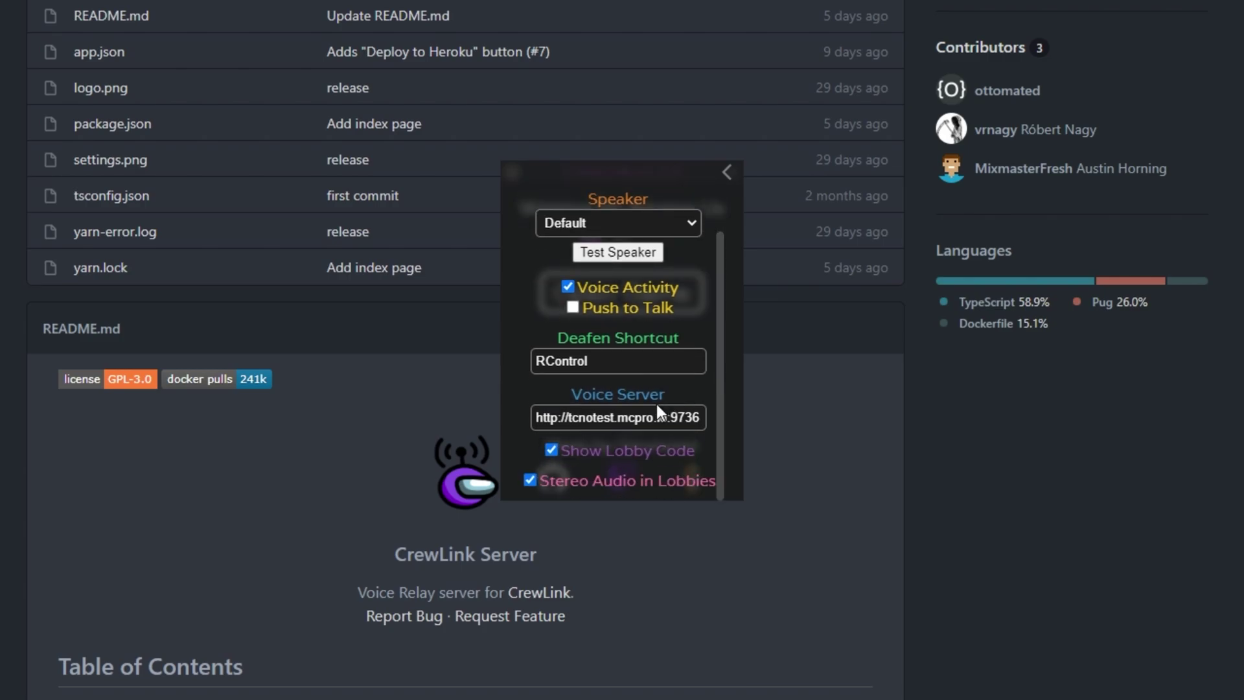
{"action": "triple_click", "coordinate": [570, 417]}
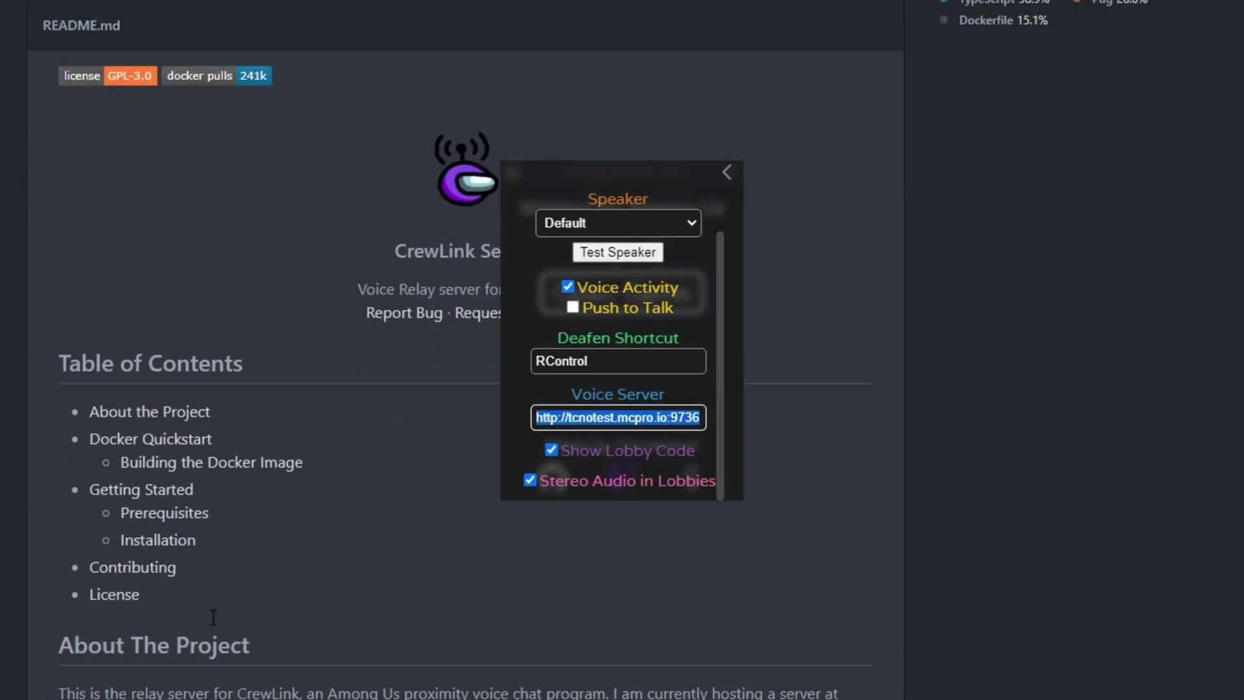
{"action": "scroll", "coordinate": [121, 530], "scroll_direction": "down", "scroll_amount": 6}
Paste 54.193.94.35:9736 over the old Voice Server URL and return to the waiting screen
{"action": "left_click_drag", "start_coordinate": [116, 535], "coordinate": [239, 535]}
{"action": "key", "text": "ctrl+c"}
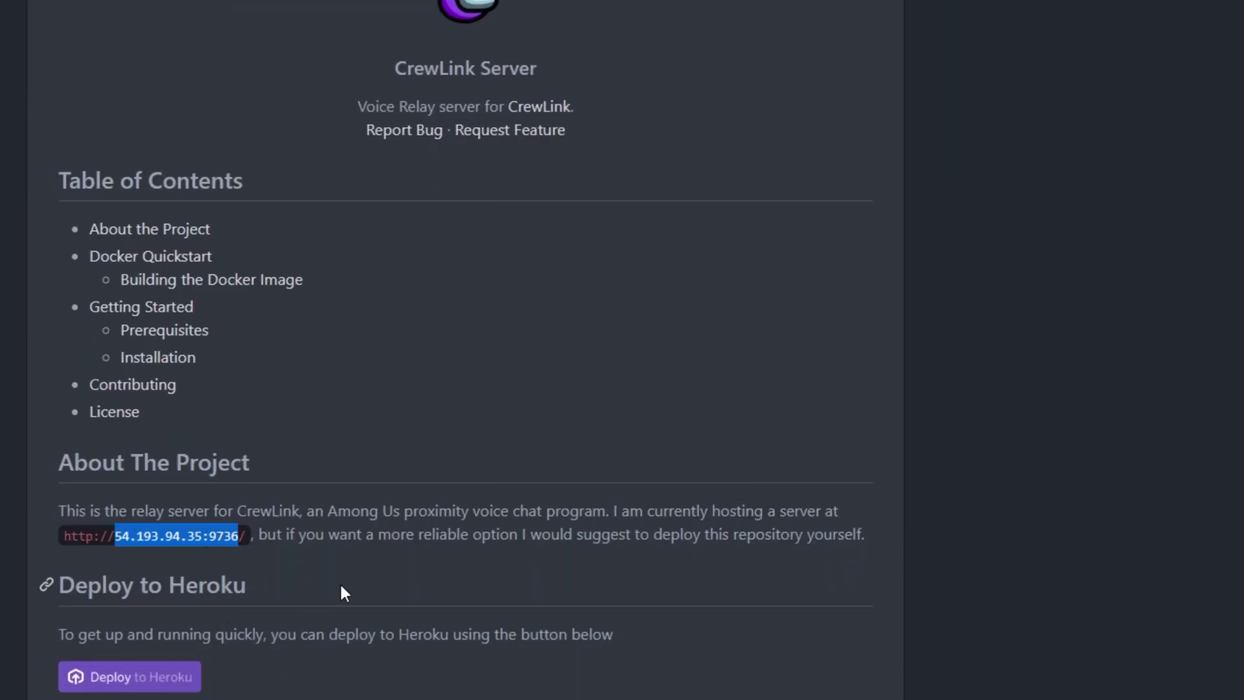
{"action": "key", "text": "alt+Tab"}
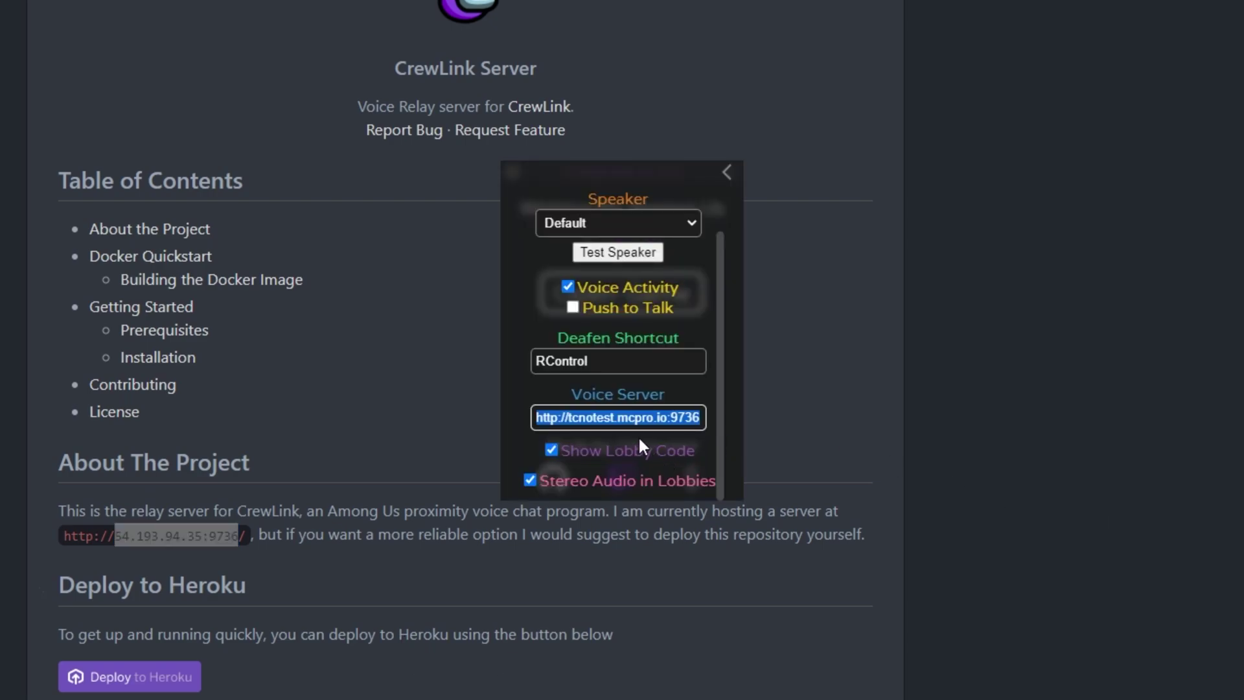
{"action": "key", "text": "ctrl+v"}
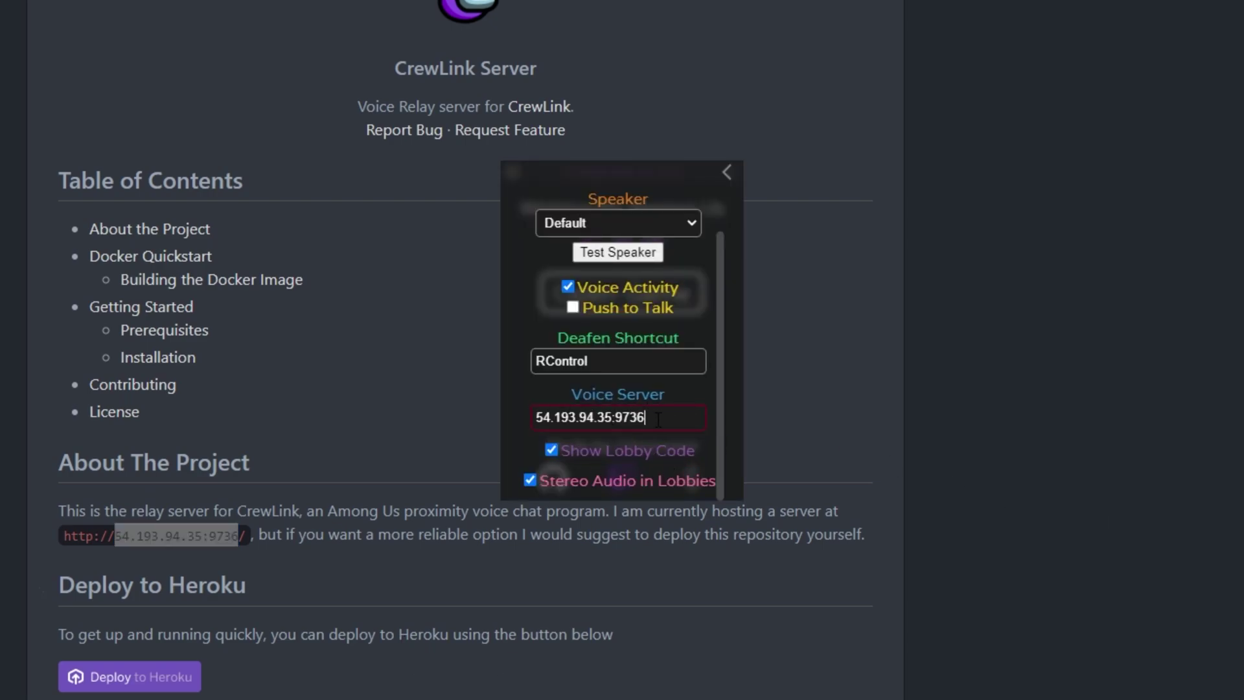
{"action": "key", "text": "ctrl+a"}
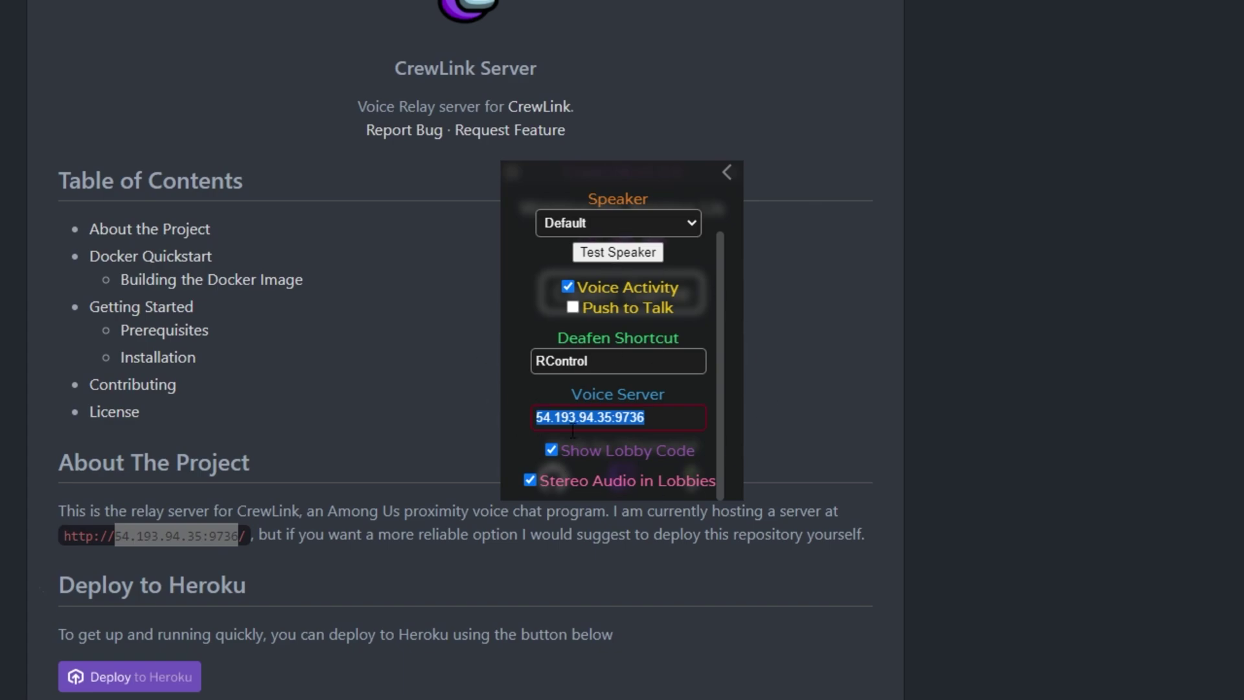
{"action": "left_click", "coordinate": [726, 172]}
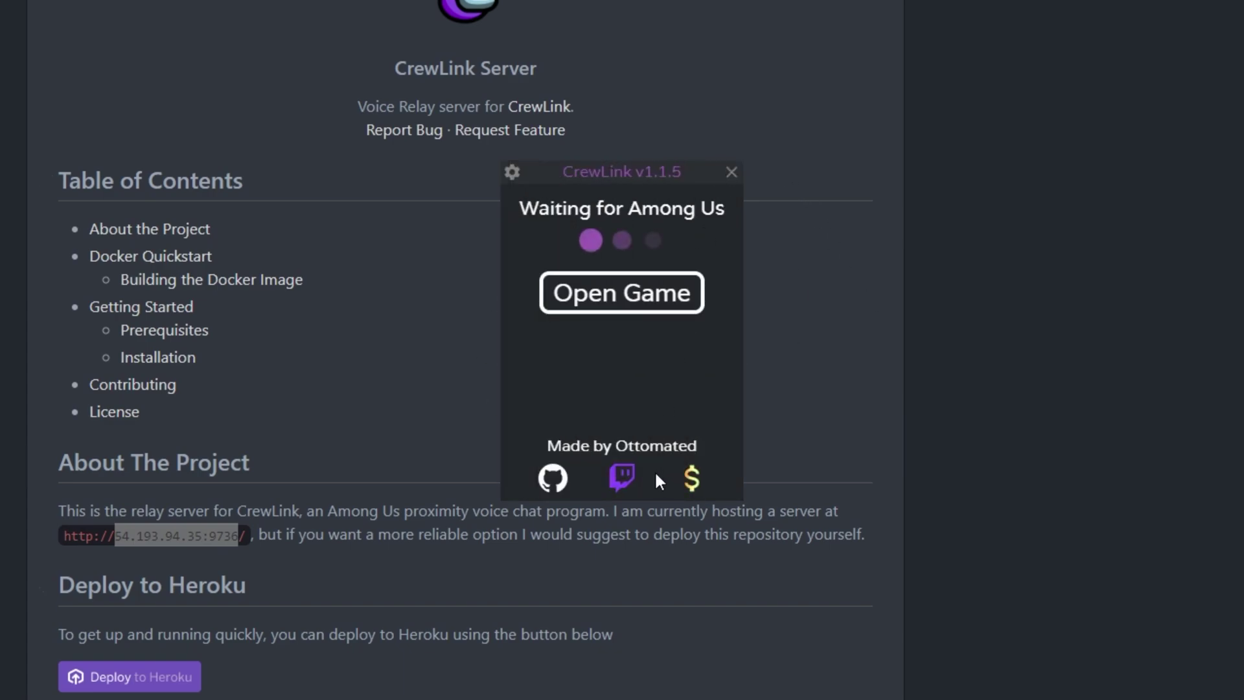